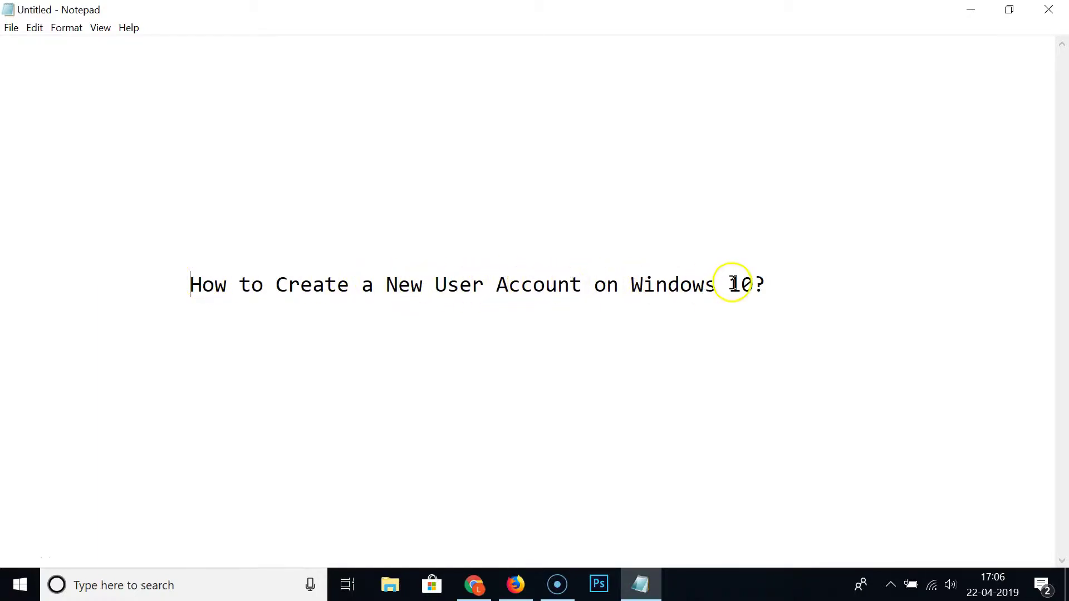
- Minimize the Notepad note to reveal the desktop
click(956, 12)
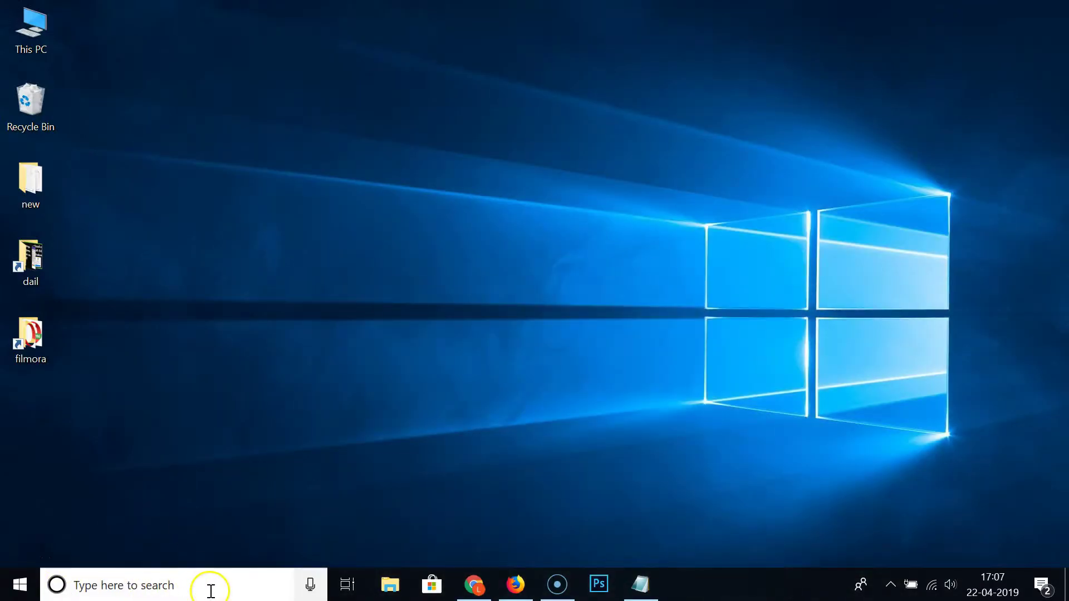
- Launch Settings by searching 'setting', close it, then reopen it from the Start menu
click(206, 589)
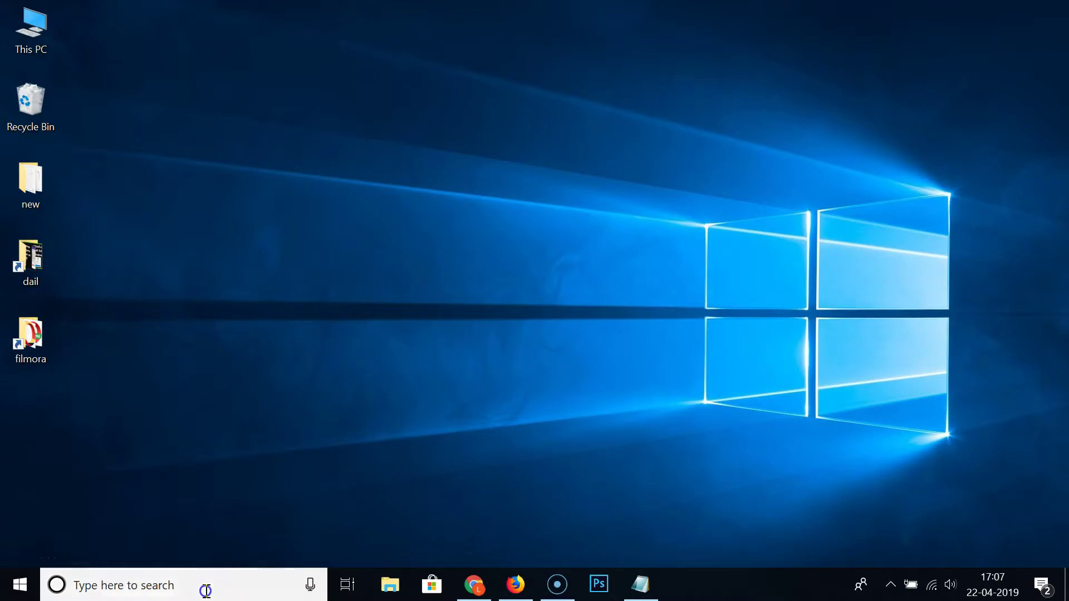
text(settings)
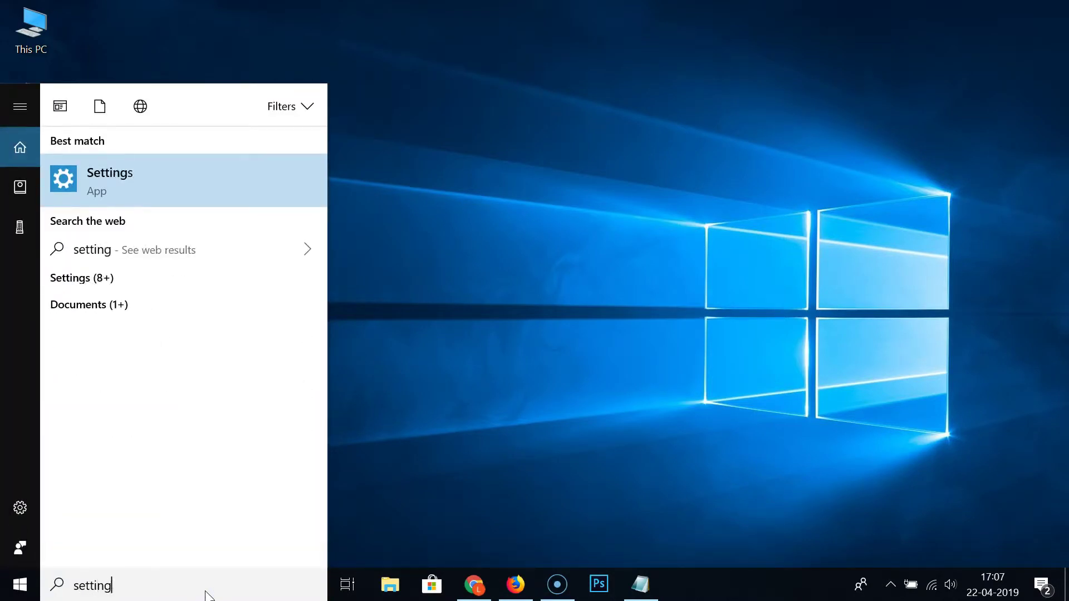
click(207, 166)
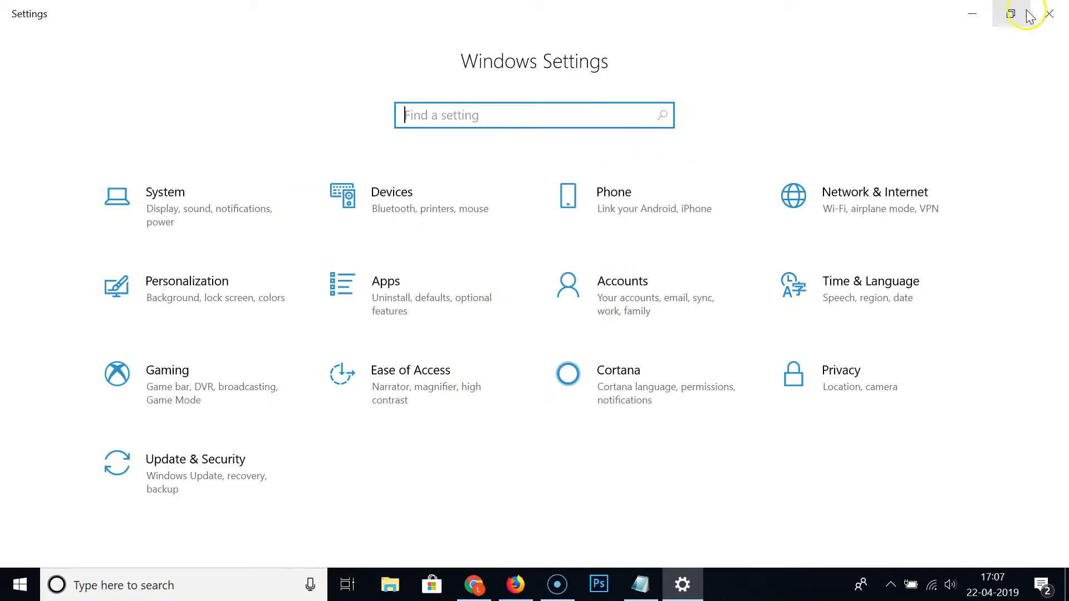
click(1050, 13)
click(13, 592)
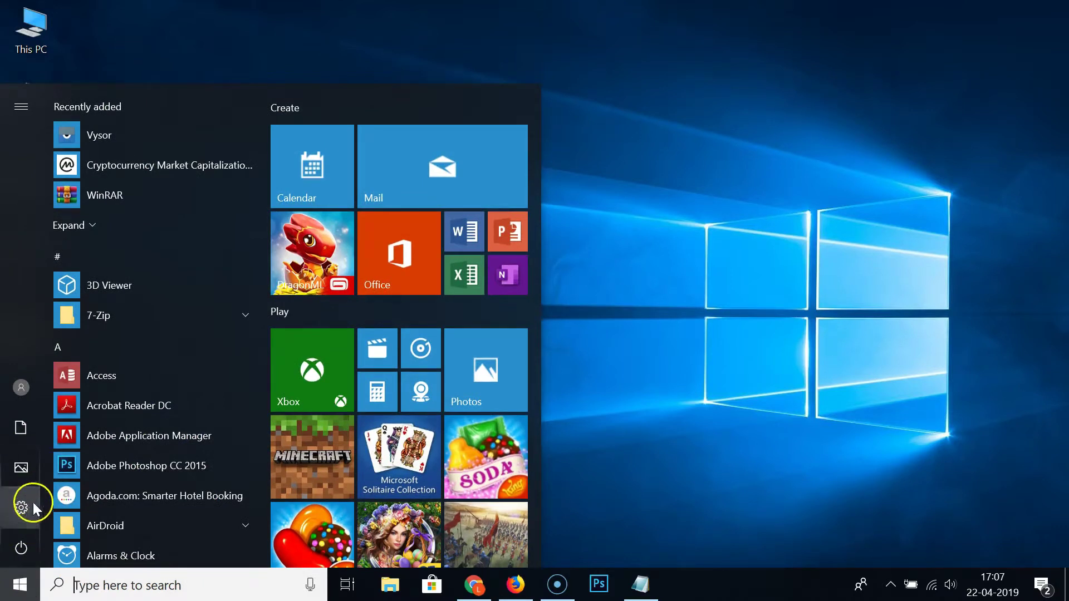
click(24, 507)
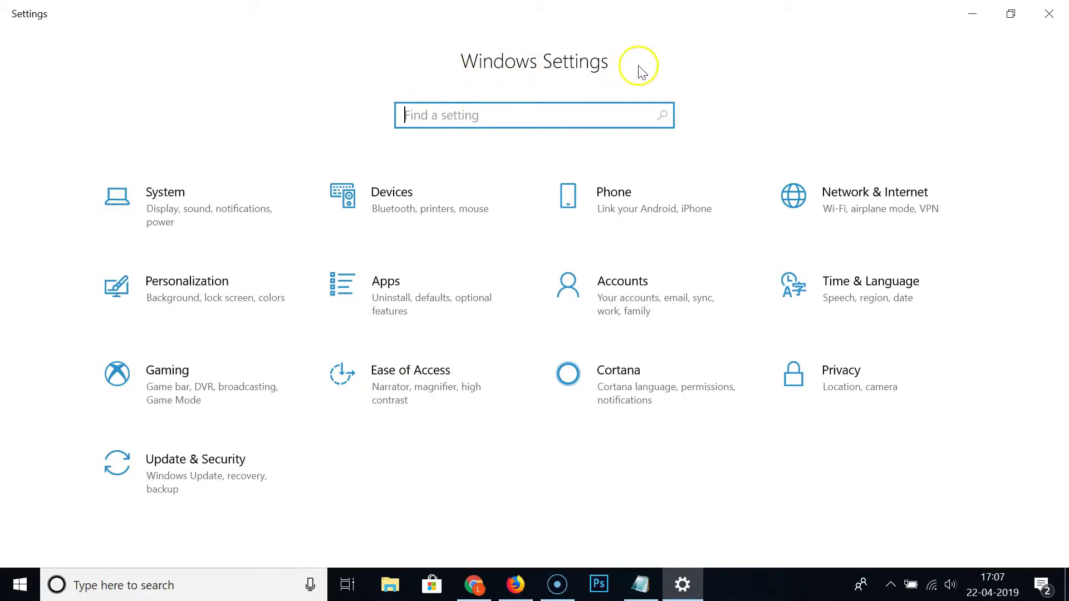
- Go to Accounts and open its Family & other people page
click(623, 283)
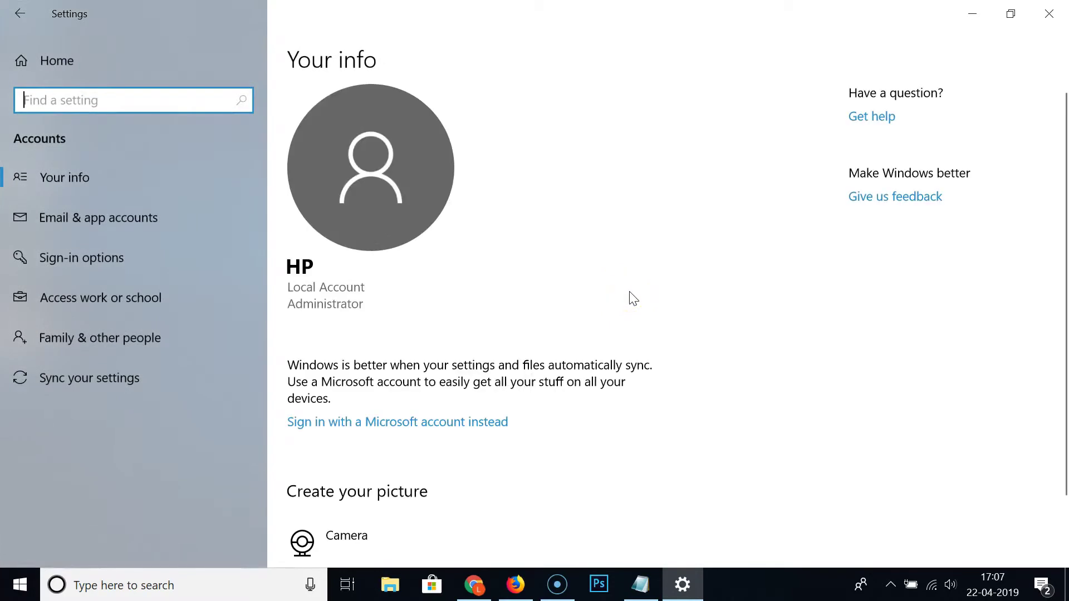
click(161, 355)
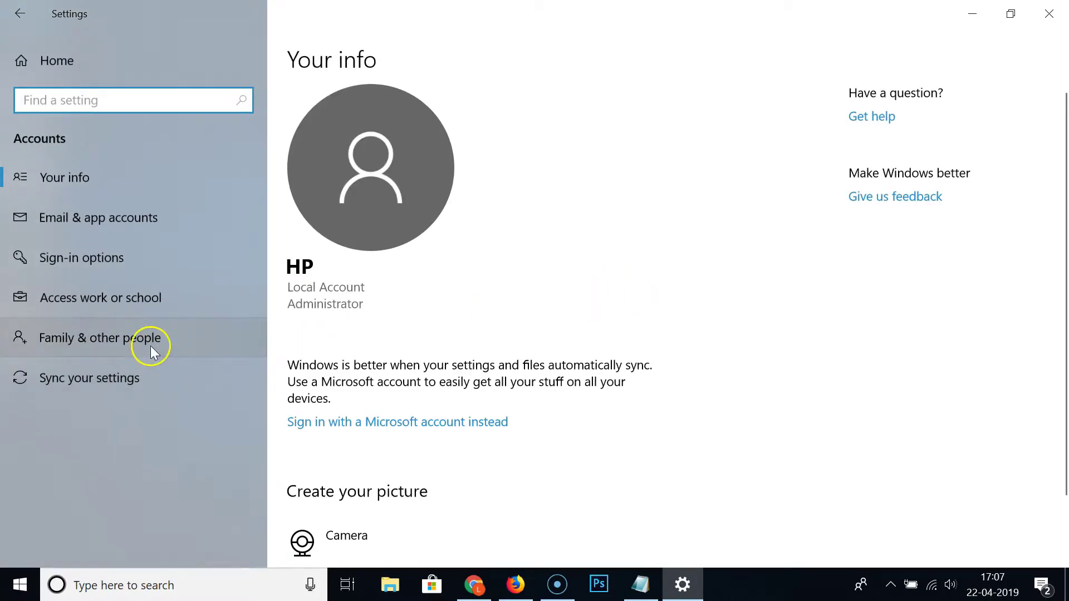
click(125, 344)
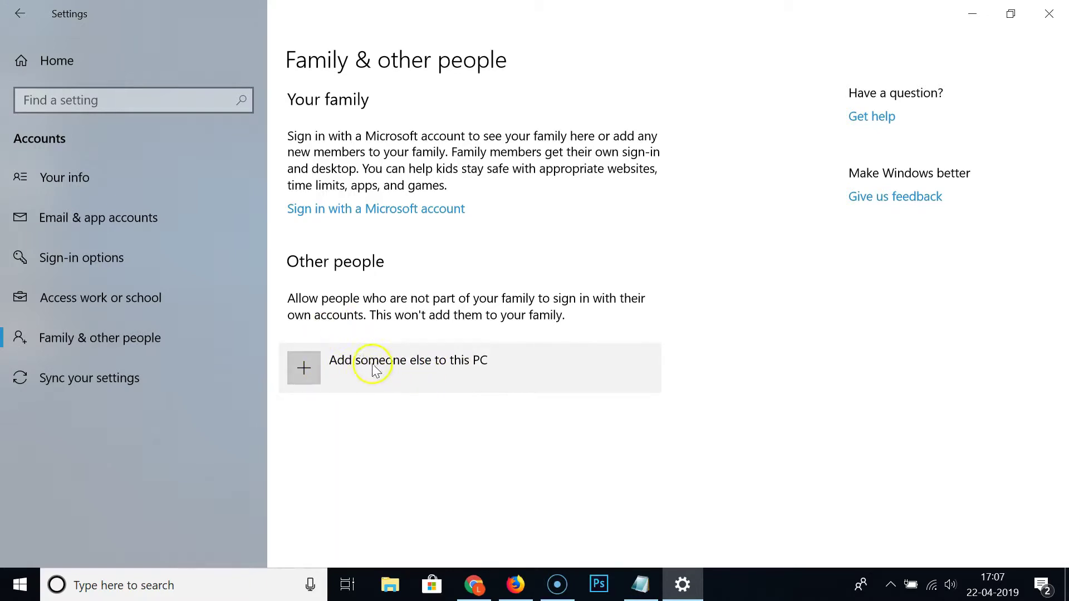
- Add someone else to this PC without sign-in info and without a Microsoft account
click(351, 374)
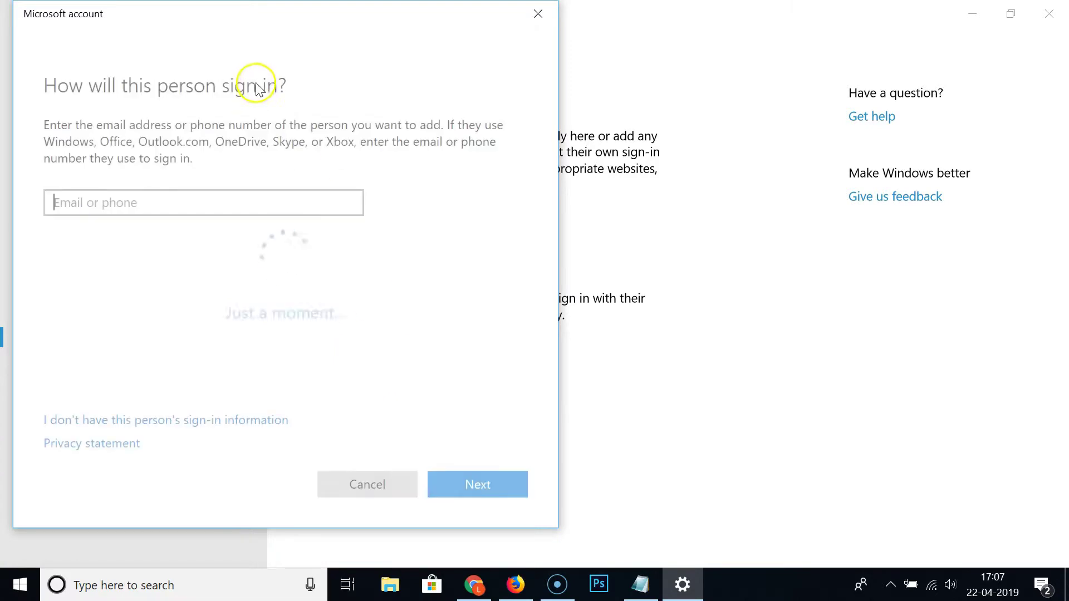
drag(208, 25, 308, 31)
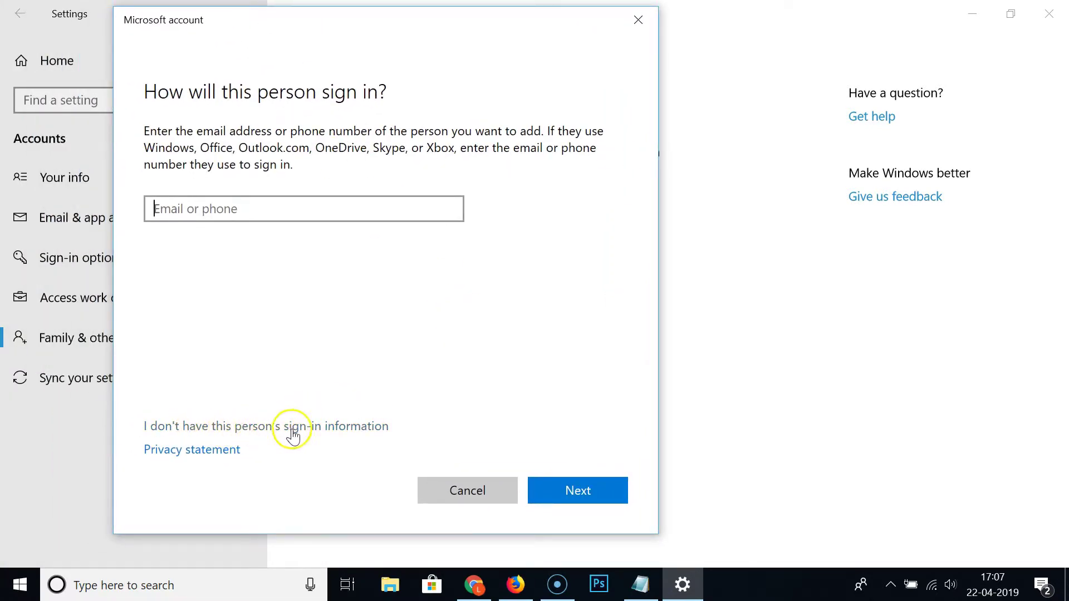
click(364, 437)
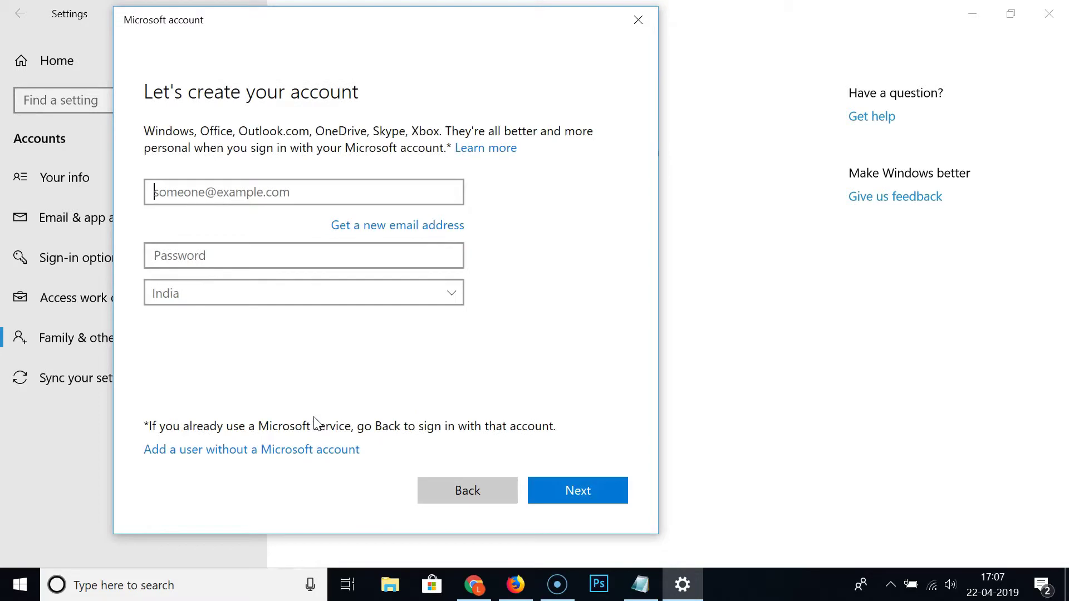
click(196, 451)
click(271, 452)
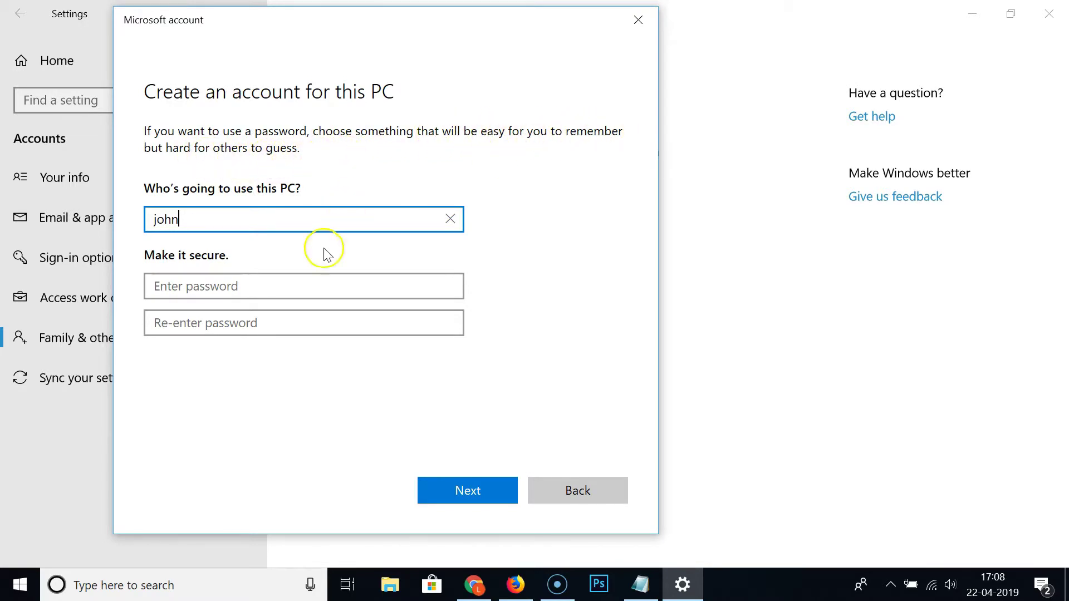
- Enter the account password and move to the re-enter password field
click(279, 282)
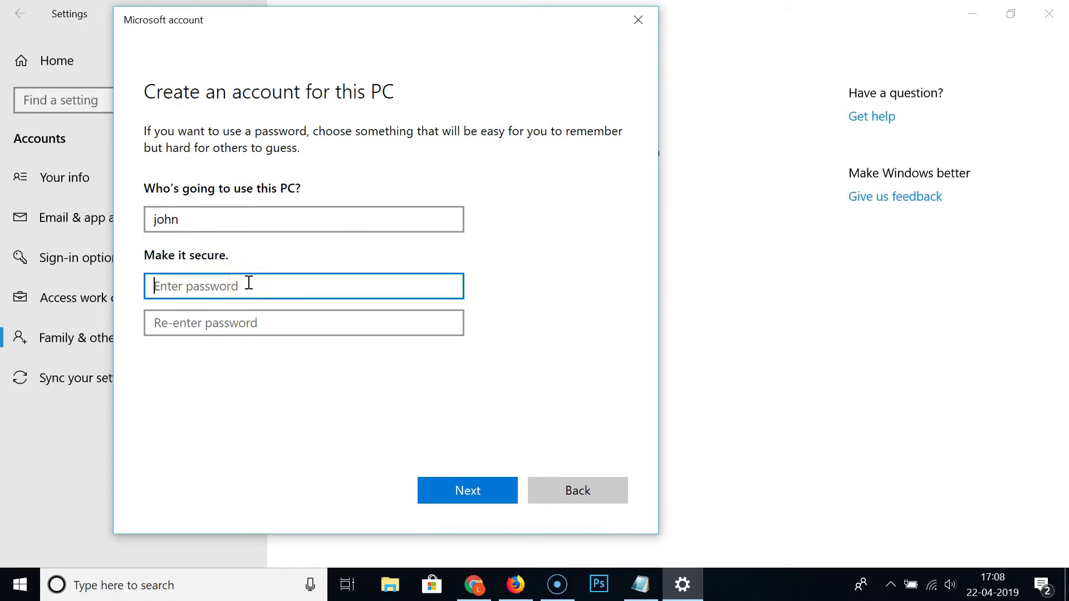
text(p)
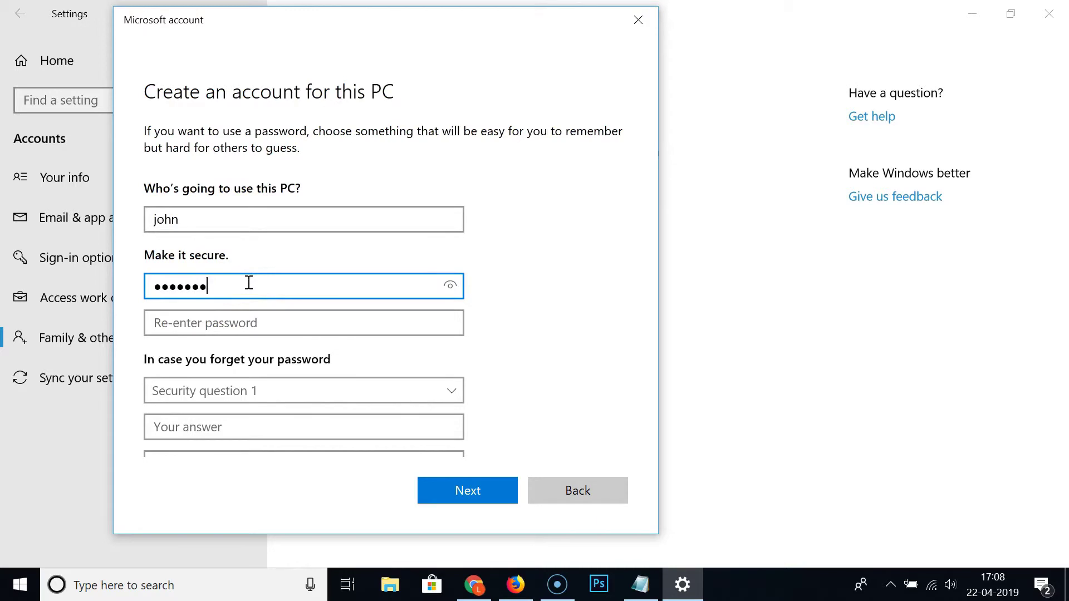
click(308, 316)
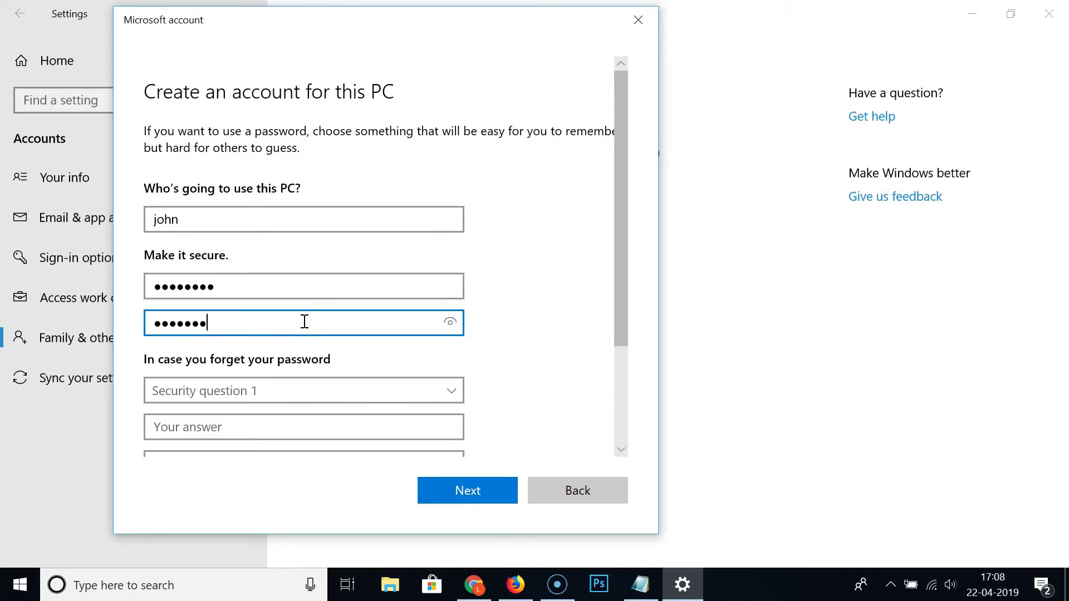
- Choose the first pet's name as security question 1 and type its answer
scroll(523, 268, down, 3)
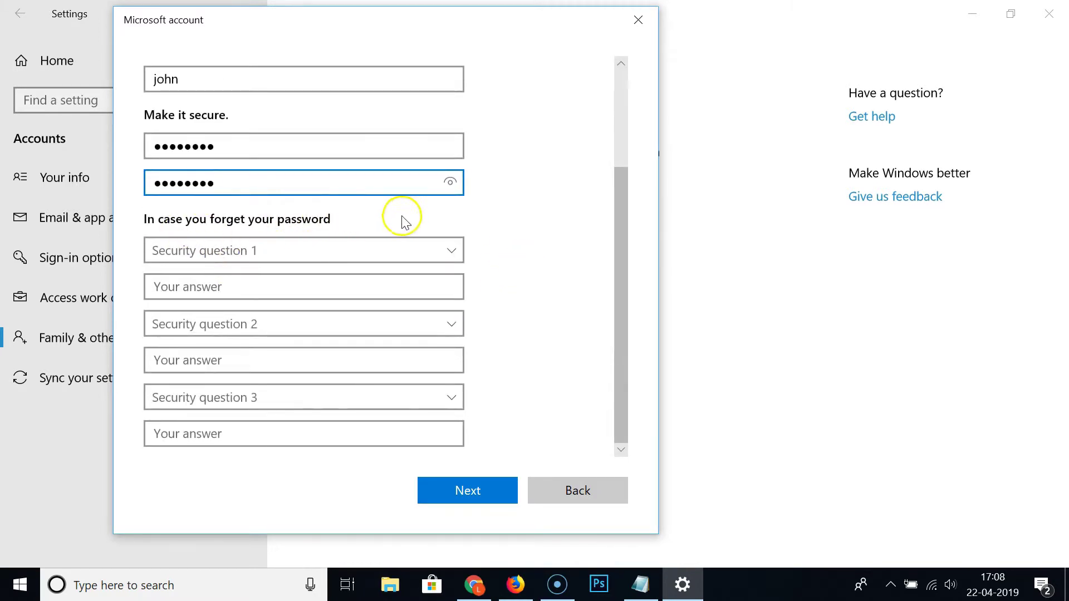
click(227, 262)
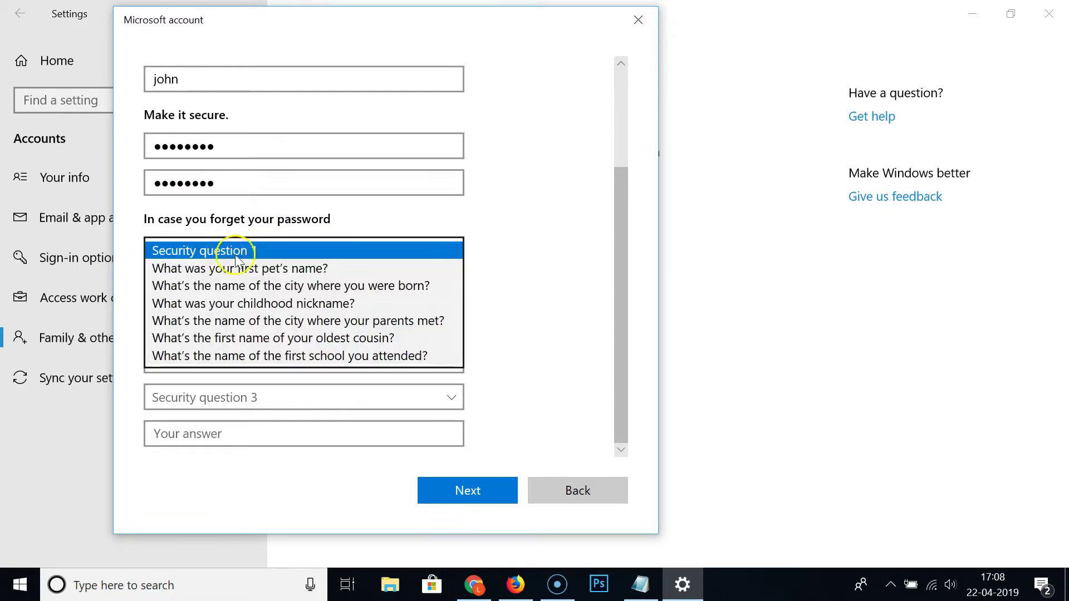
click(236, 271)
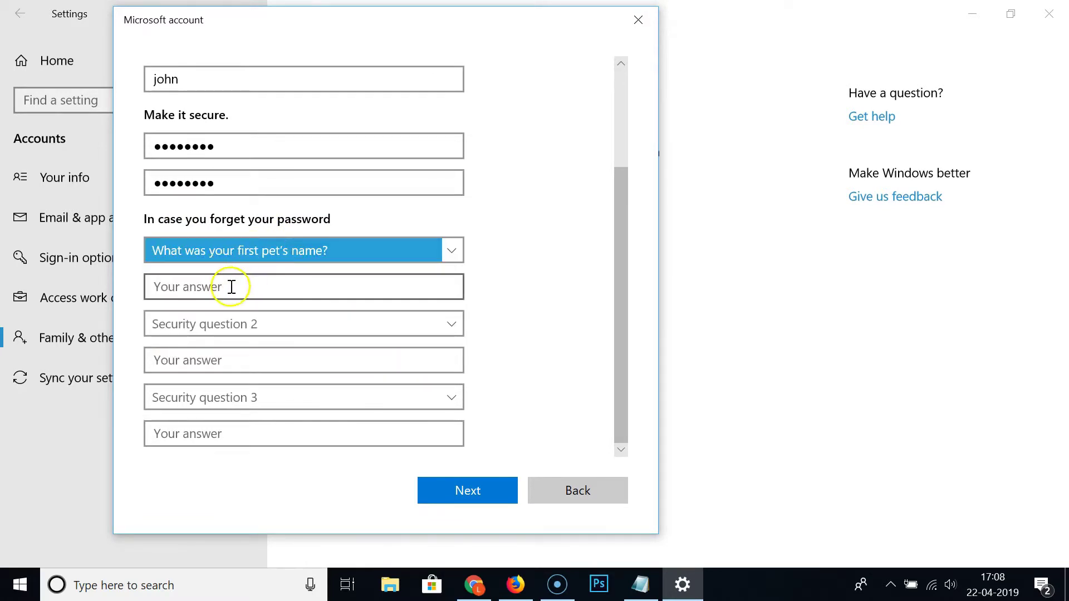
click(231, 287)
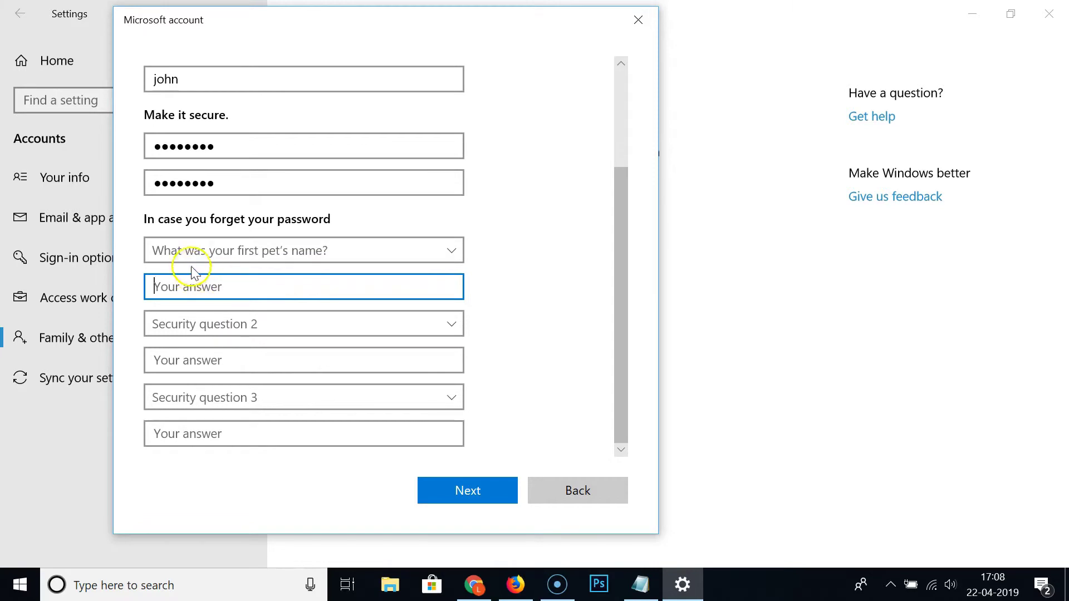
click(229, 252)
click(228, 255)
click(240, 283)
text(t)
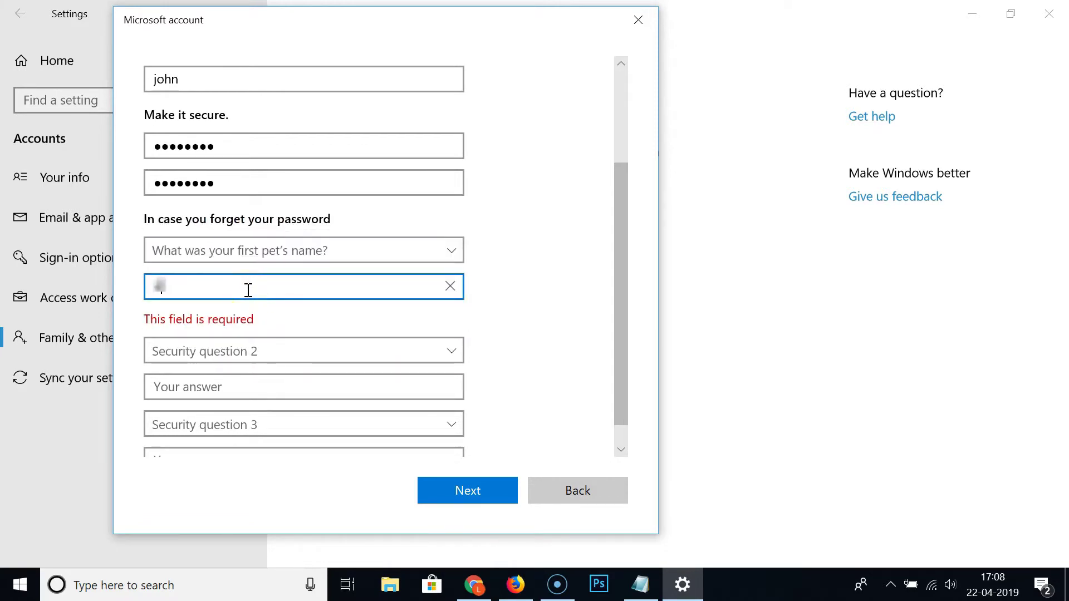
text(igr)
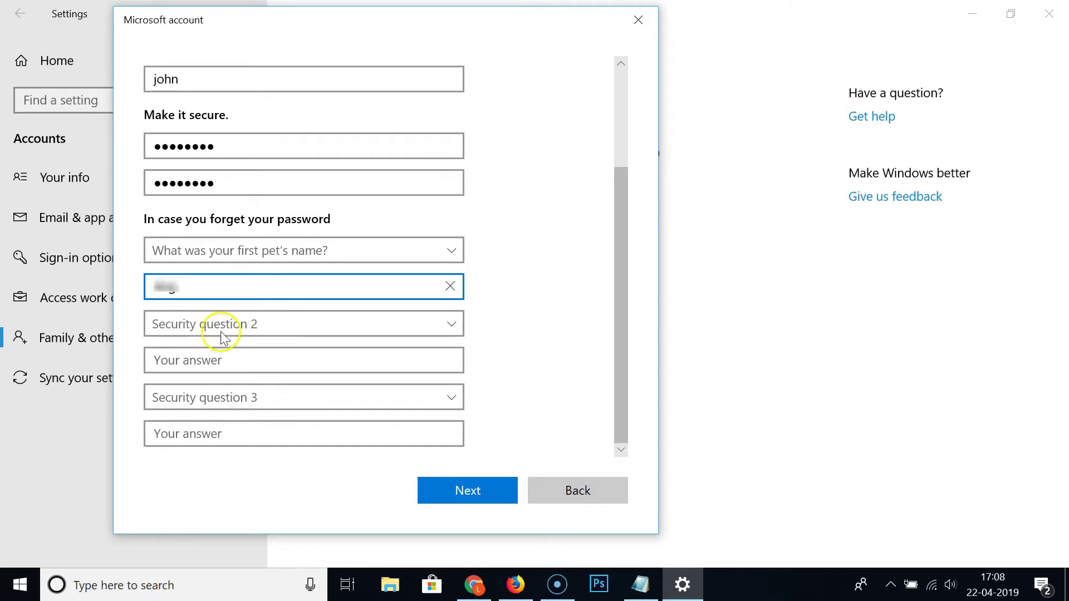
- Choose the city-where-born question as security question 2
click(219, 327)
click(252, 363)
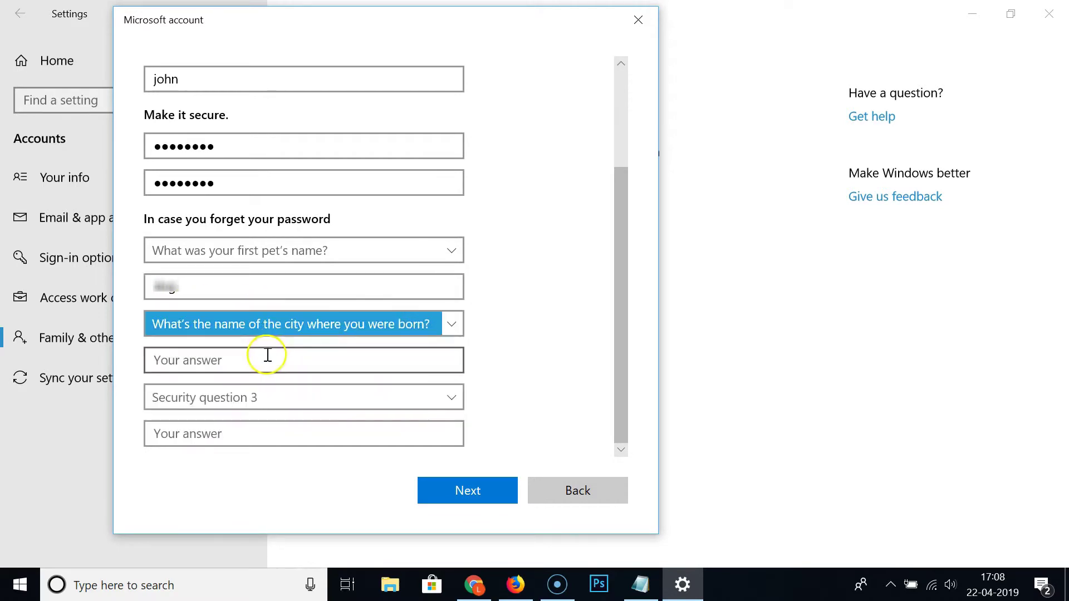
click(261, 363)
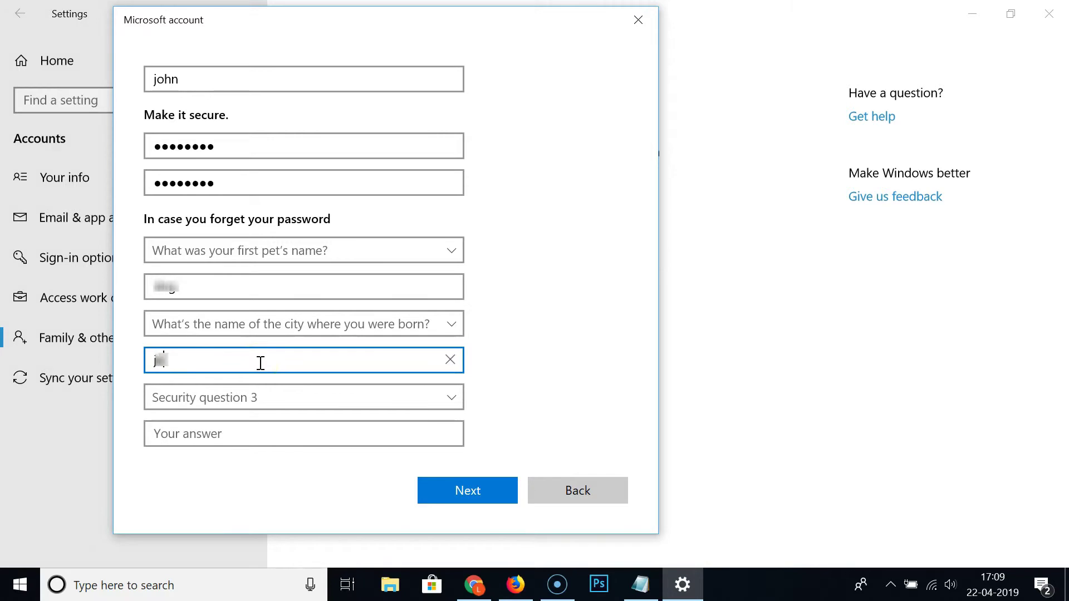
- Choose childhood nickname as security question 3, answer it, and submit the form
click(239, 398)
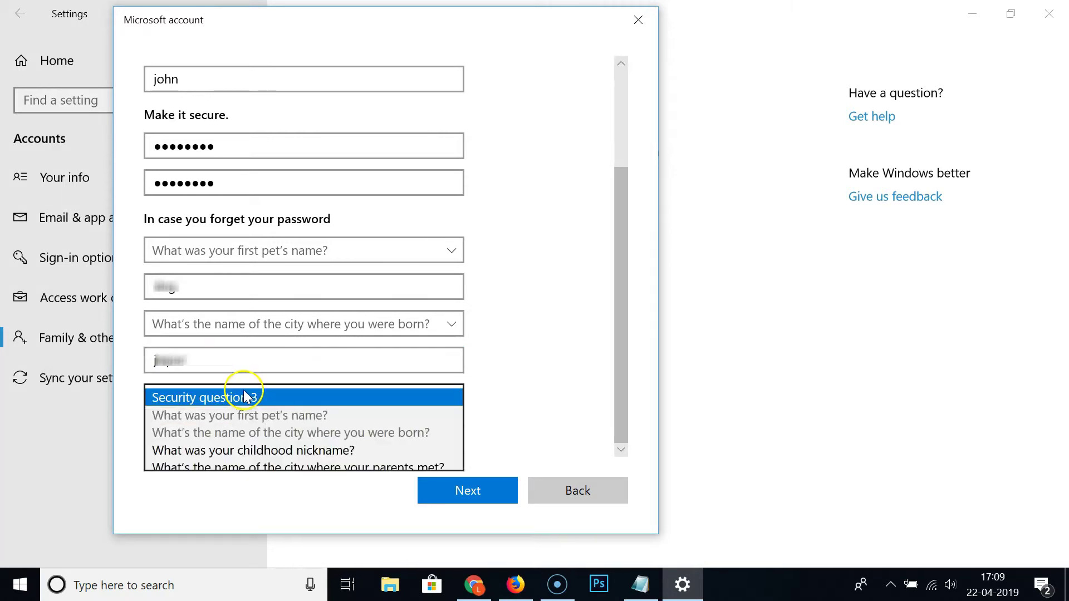
click(261, 451)
click(225, 433)
text(al)
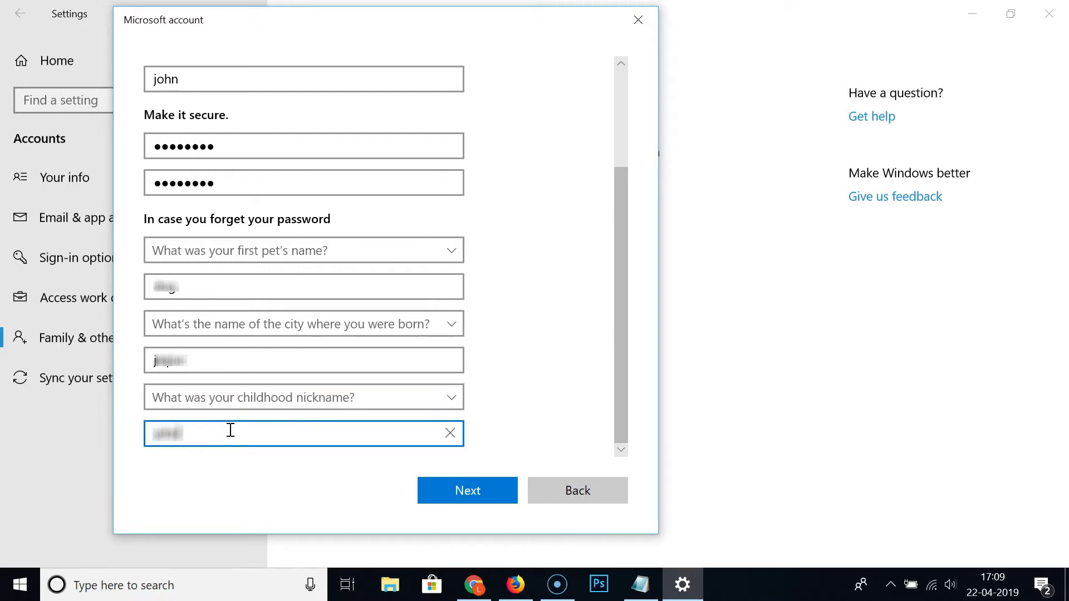
scroll(527, 231, up, 3)
scroll(532, 227, down, 3)
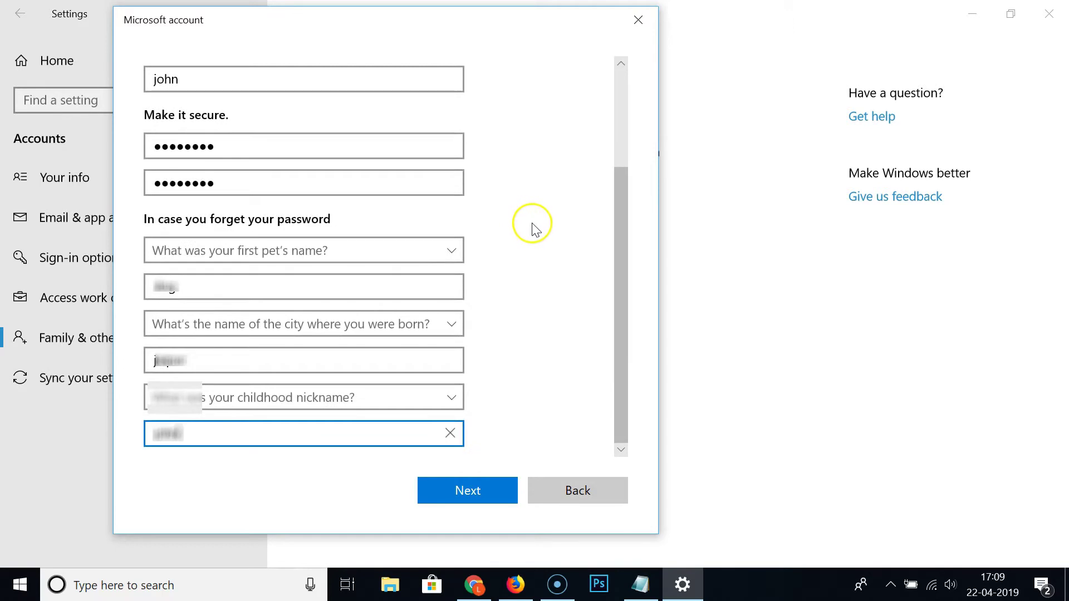
click(482, 492)
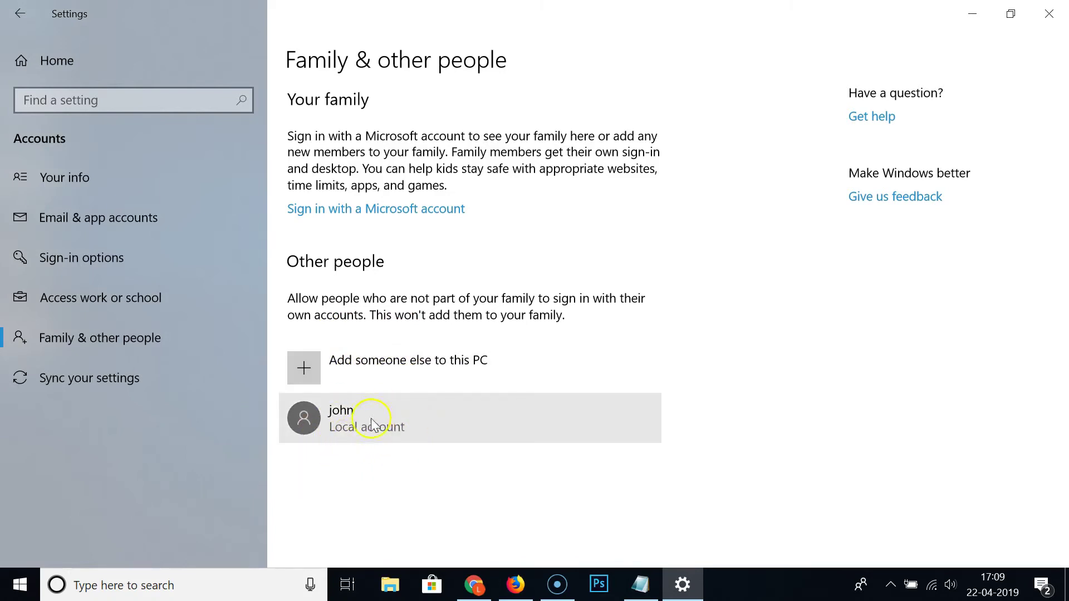
- Open the Change account type dialog for john's local account
click(398, 418)
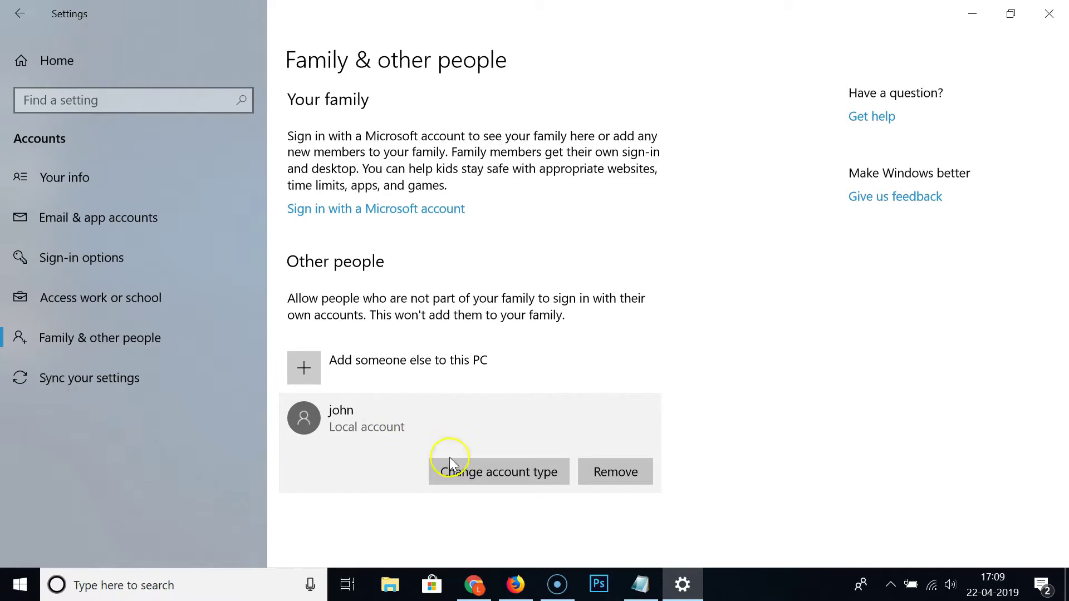
click(510, 471)
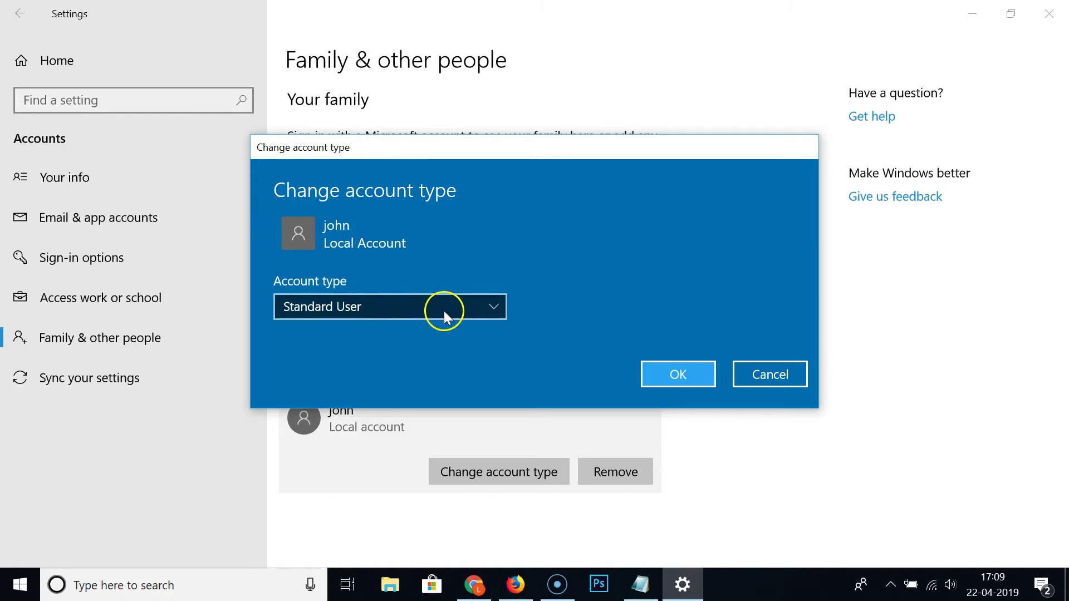
- Change john's account type to Administrator, confirm, and close Settings
click(466, 306)
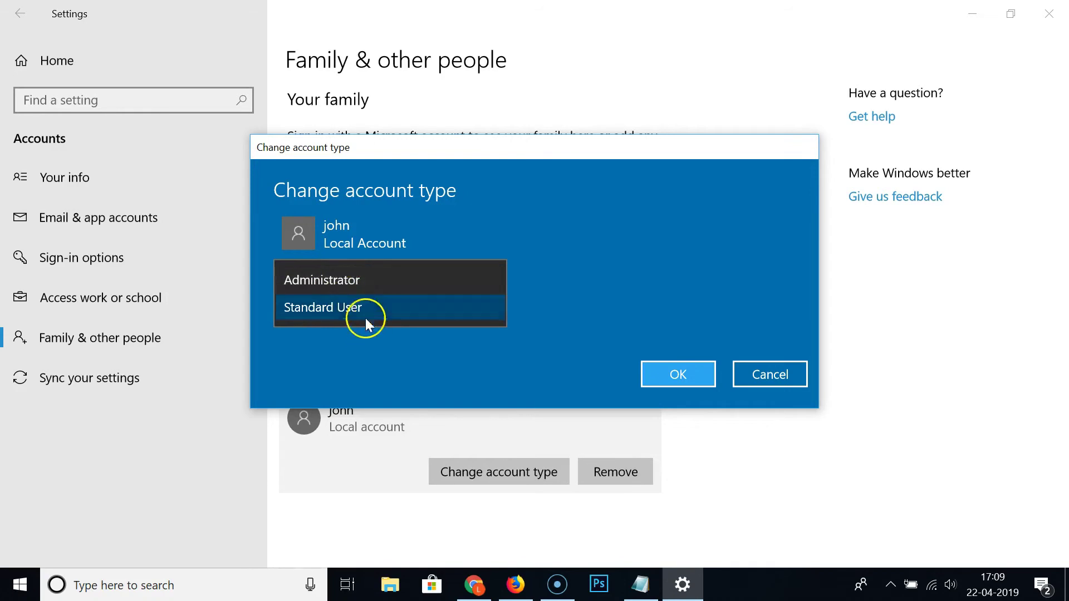
click(362, 282)
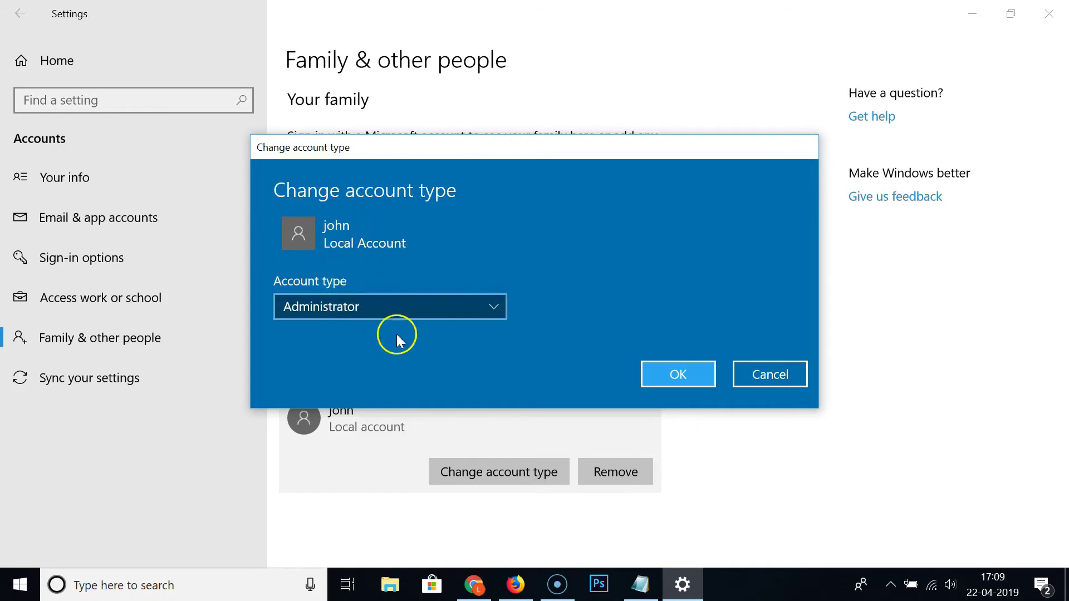
click(403, 310)
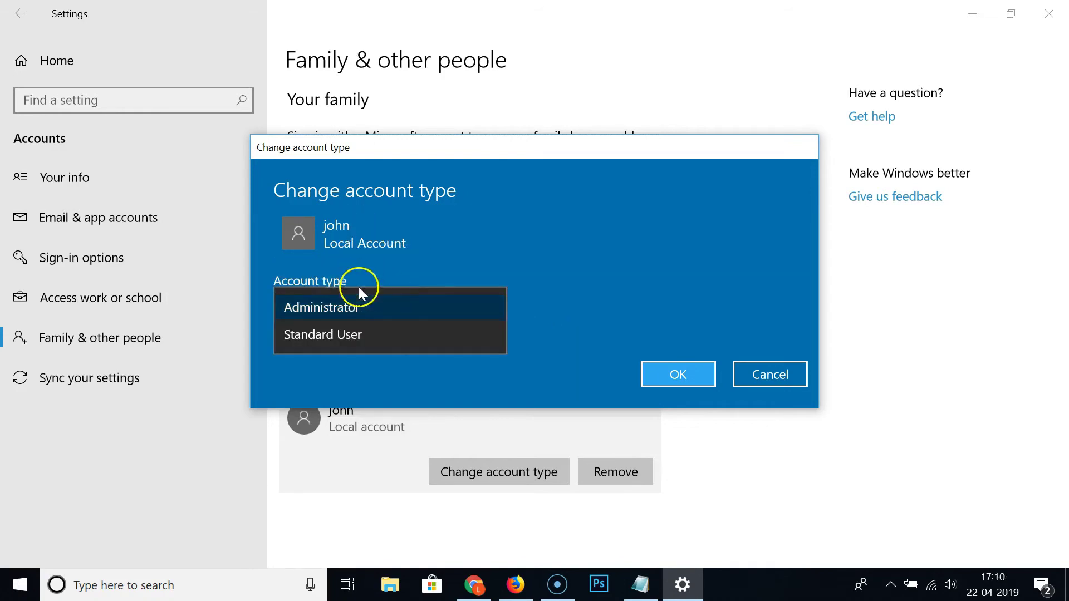
click(383, 309)
click(664, 373)
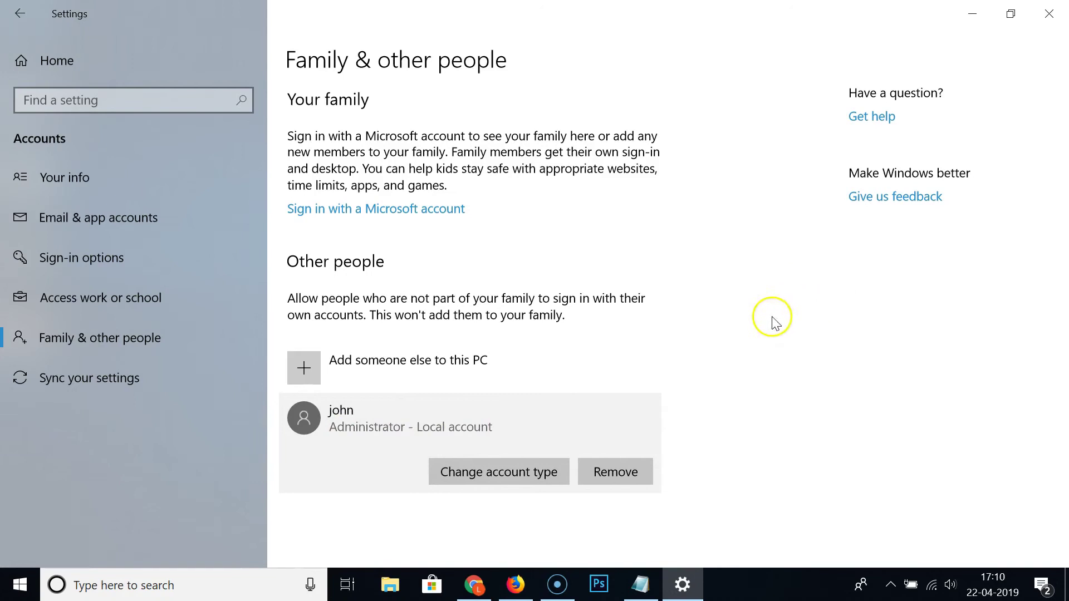
click(1049, 13)
right_click(502, 215)
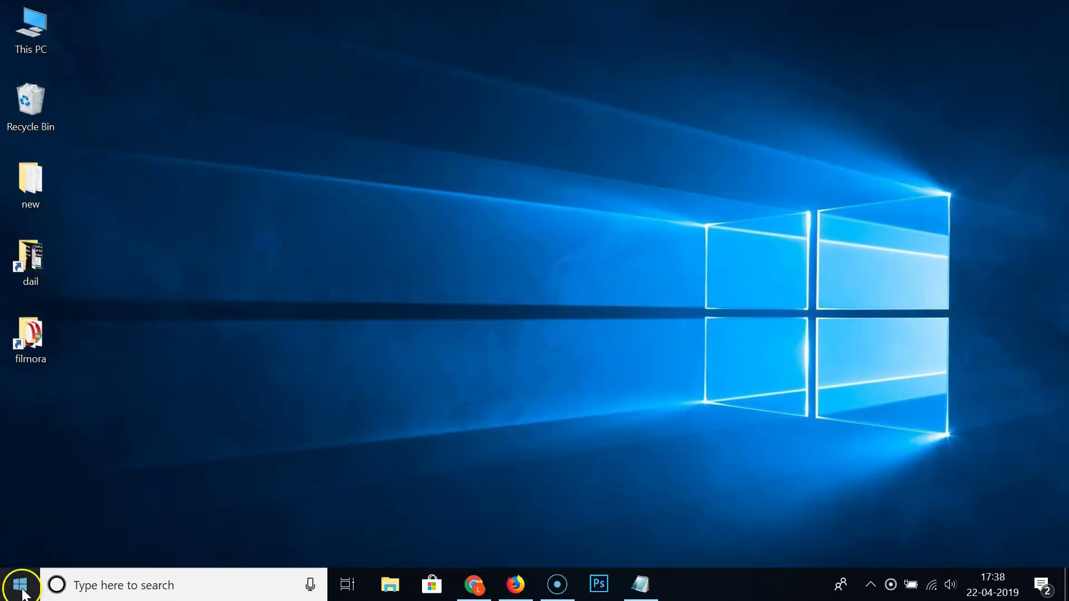
- Check that john is listed among the Start menu's accounts, then dismiss the list
click(22, 586)
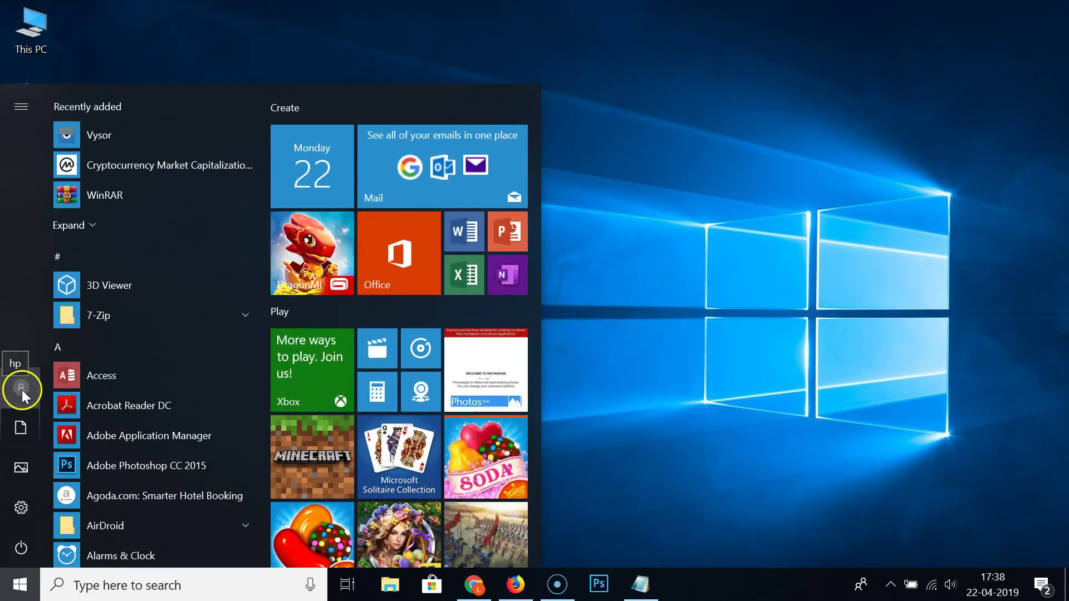
click(21, 387)
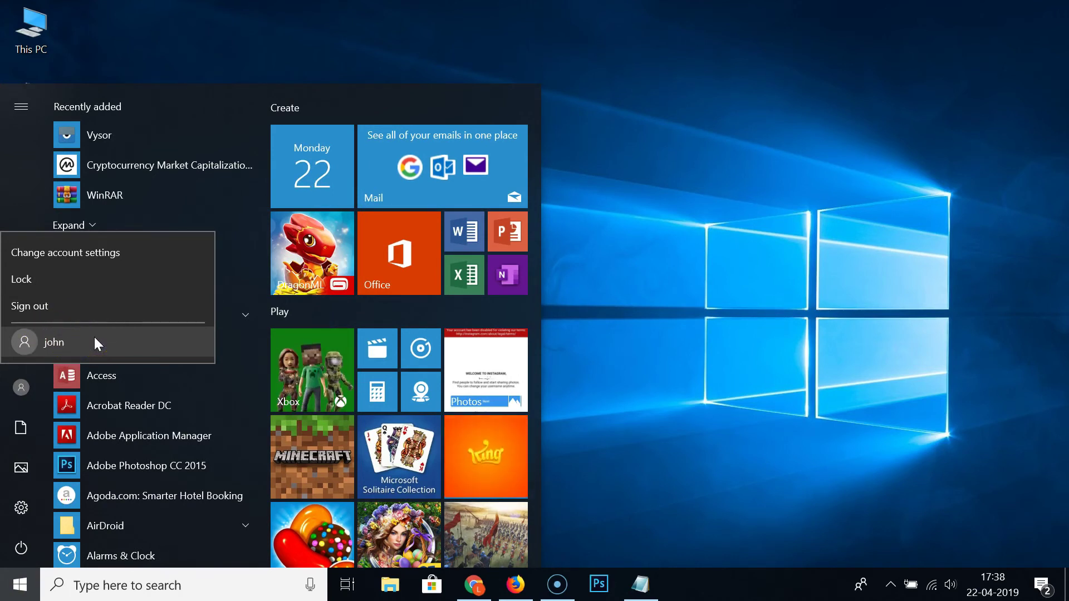
click(70, 340)
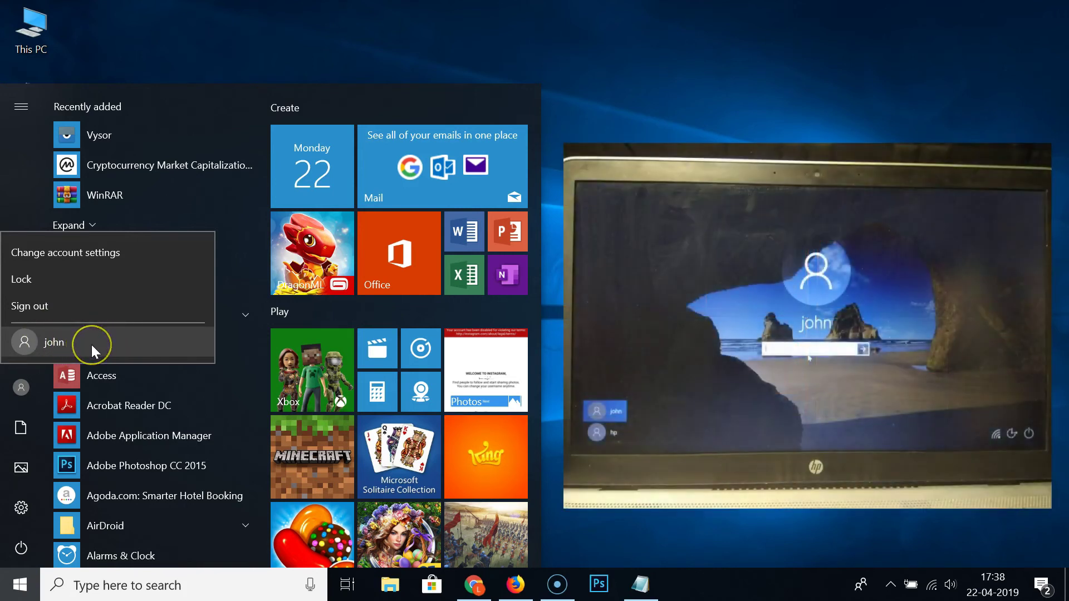
click(118, 333)
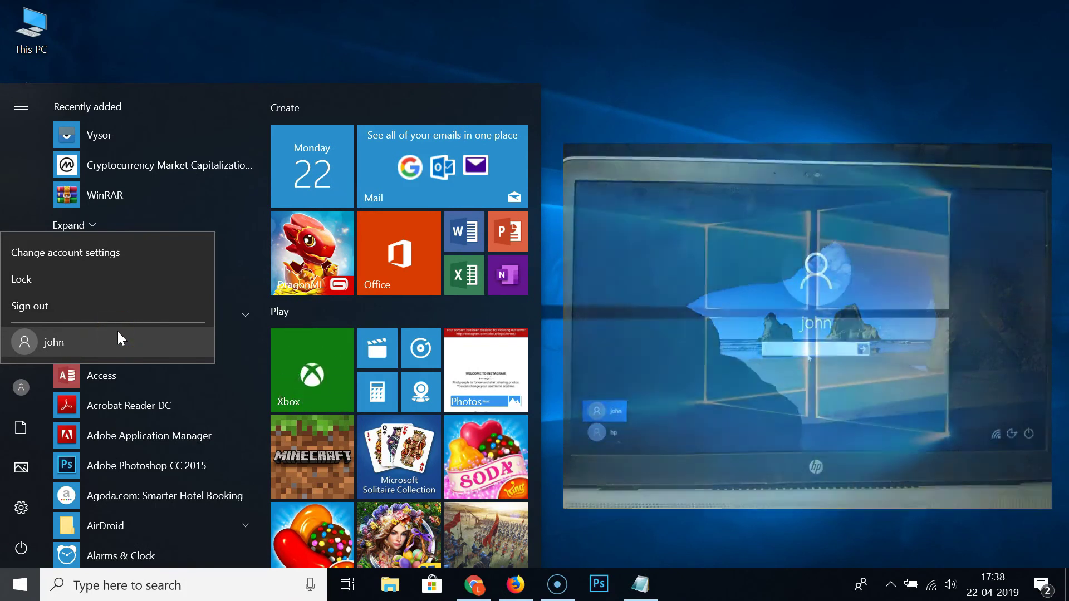
key(Escape)
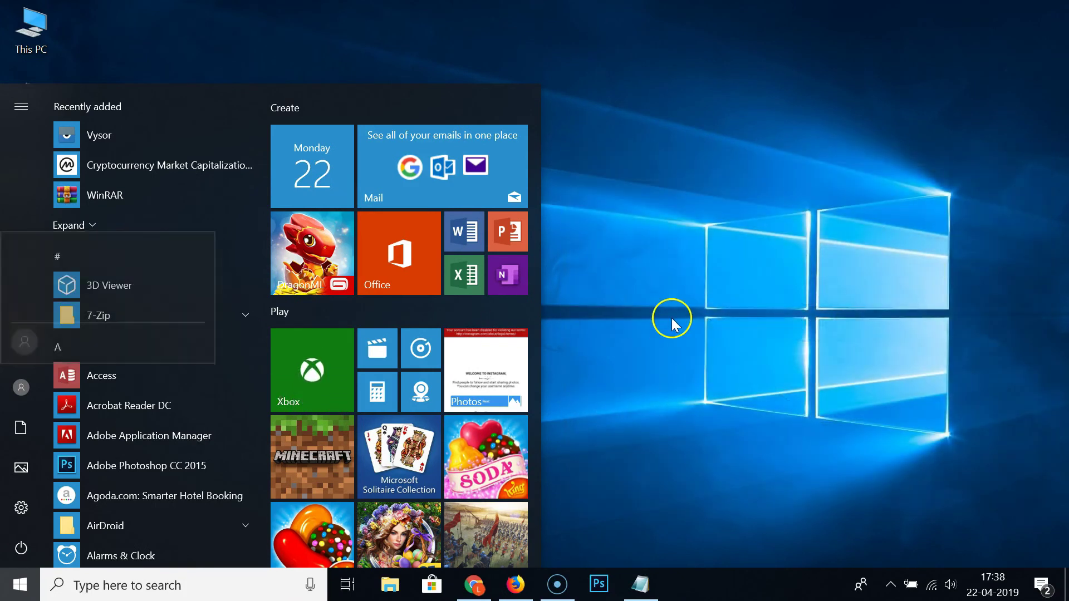
- Close the Start menu and bring the Notepad note back to the front
click(639, 462)
click(642, 584)
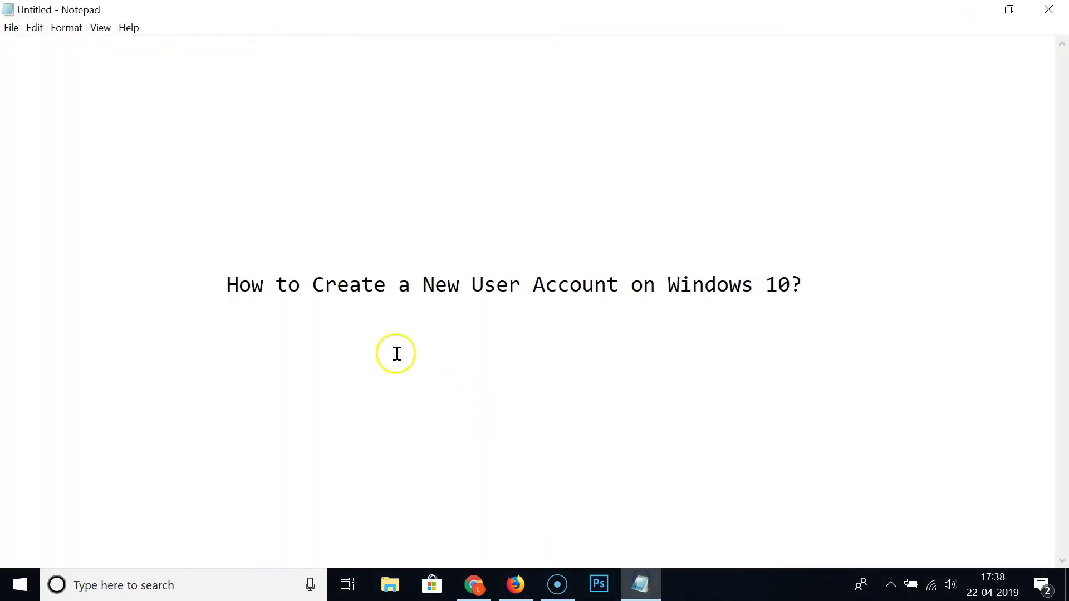